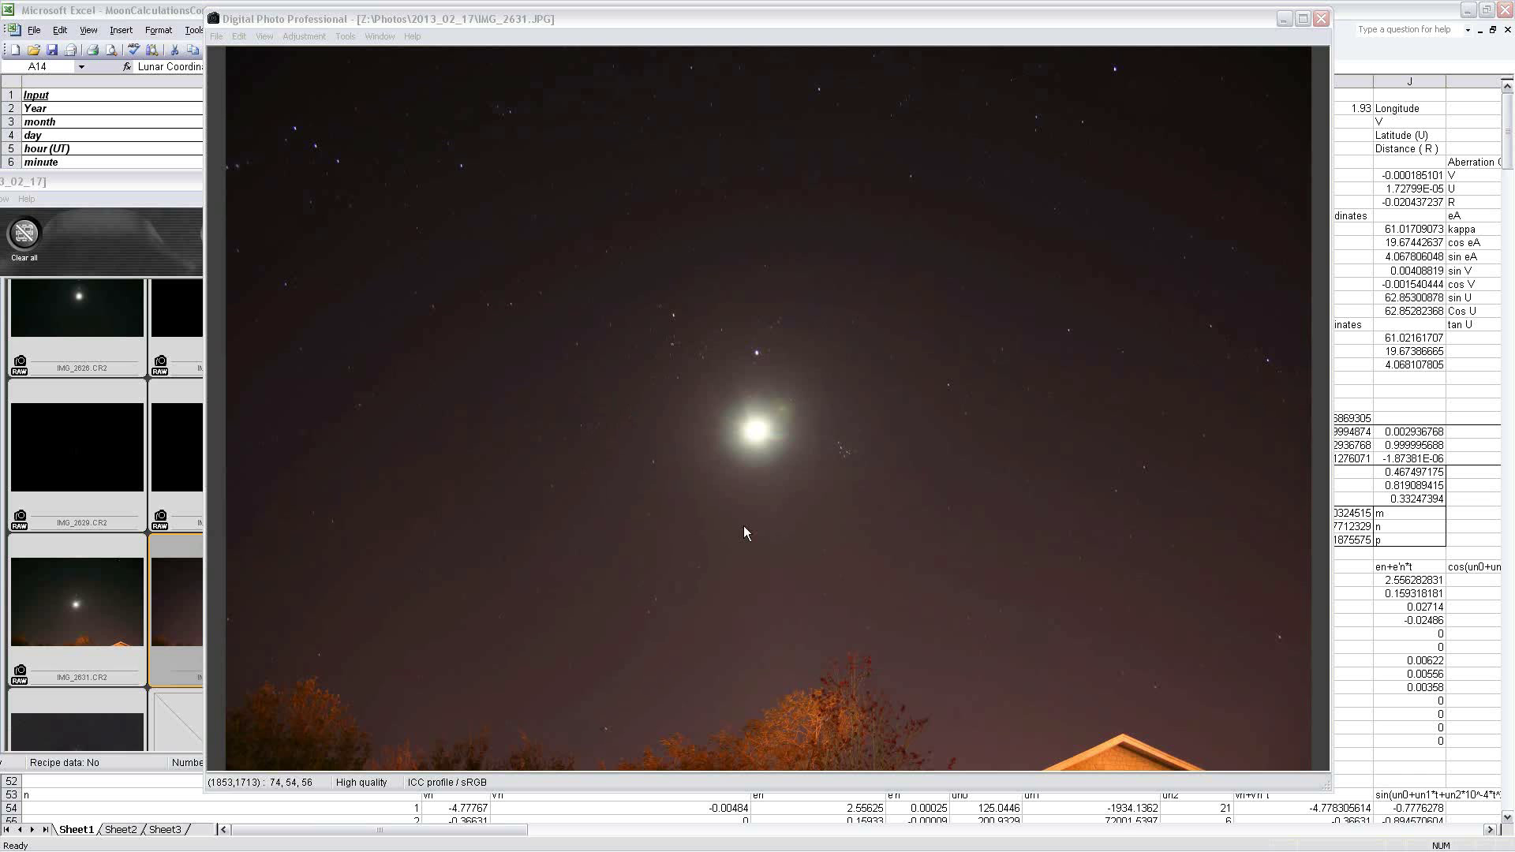
Magnify IMG_2631.JPG to 100% view to inspect the moon and nearby stars.
{"action": "left_click", "coordinate": [264, 36]}
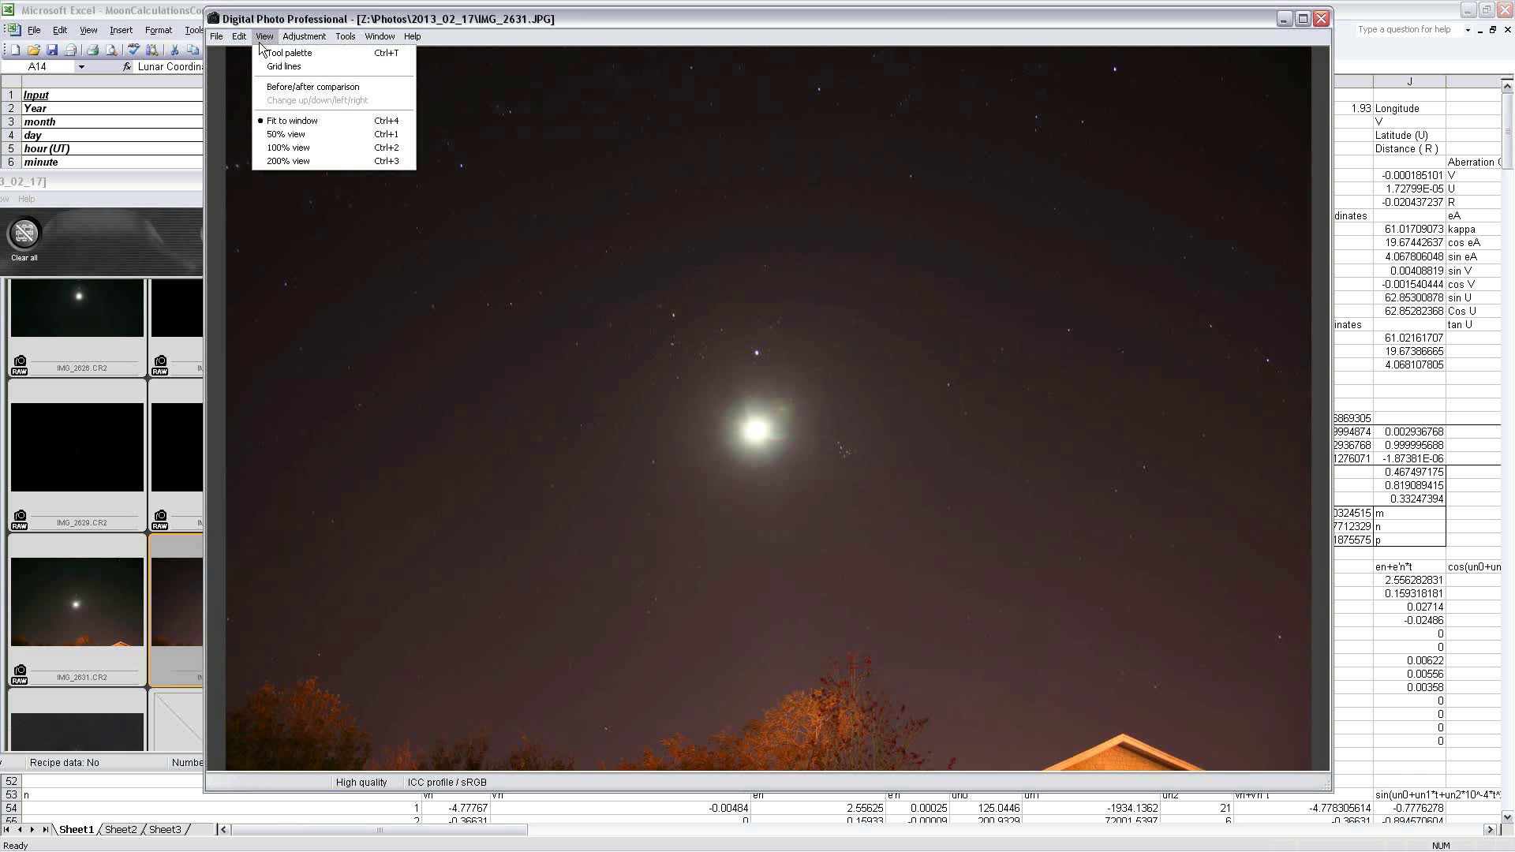
{"action": "left_click", "coordinate": [295, 151]}
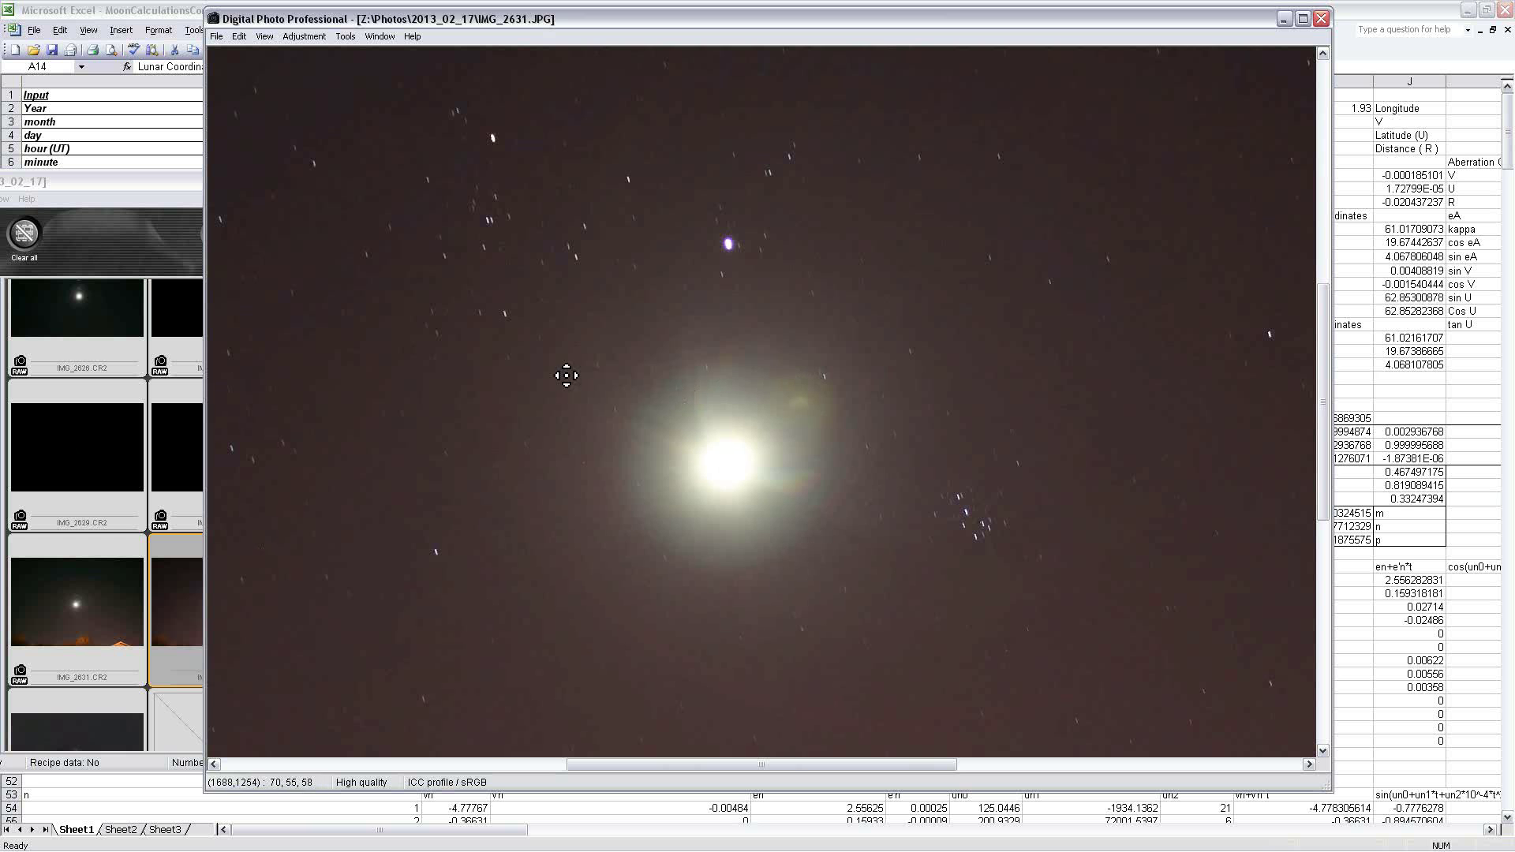
{"action": "left_click", "coordinate": [167, 450]}
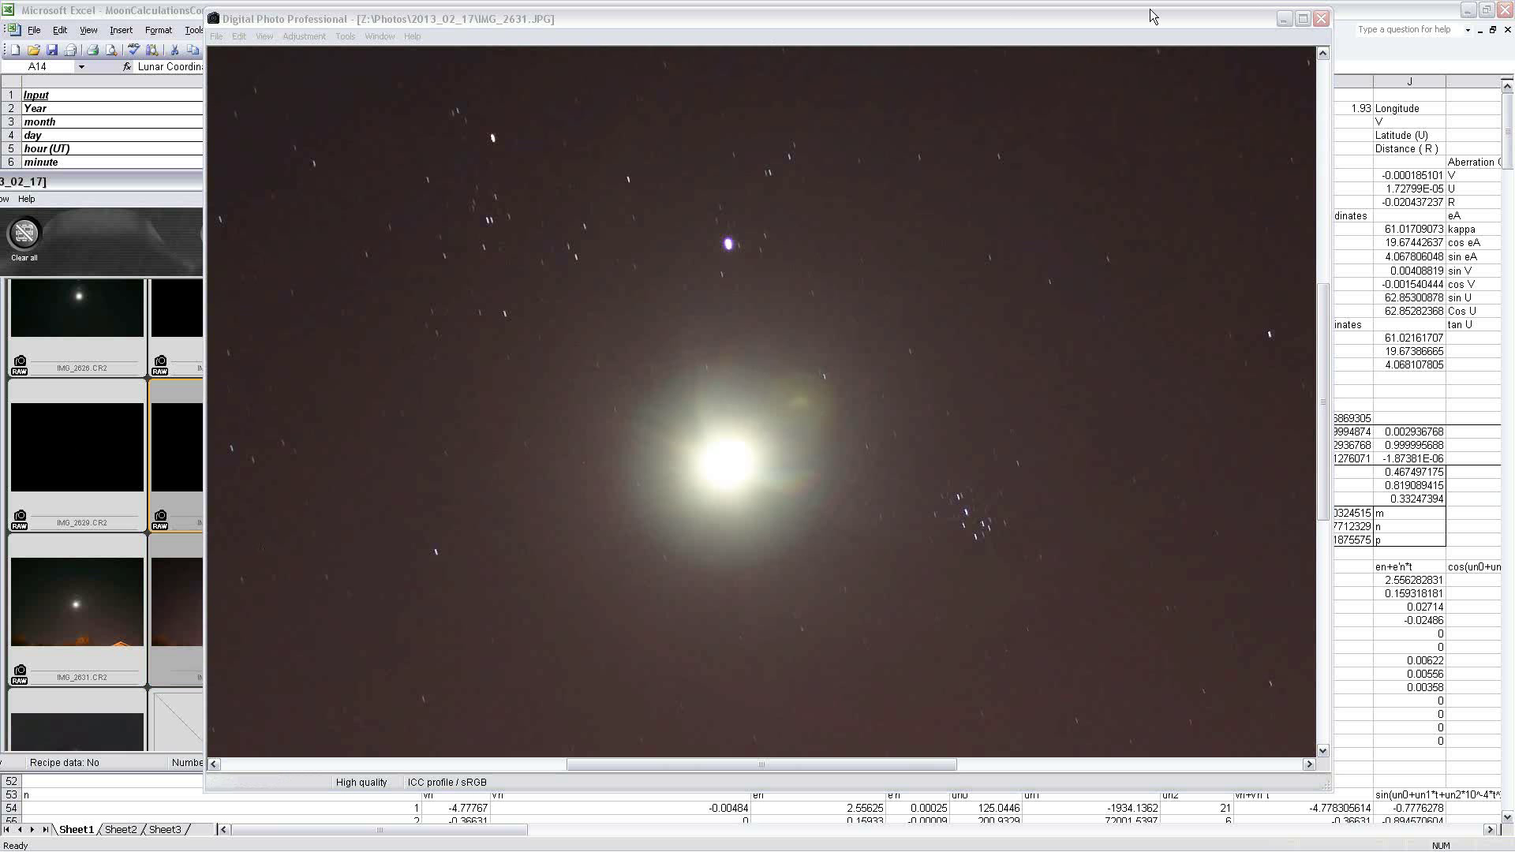
Open IMG_2630.JPG at 100% view, pan across it, then close the viewer.
{"action": "left_click", "coordinate": [1321, 18]}
{"action": "left_click", "coordinate": [398, 428]}
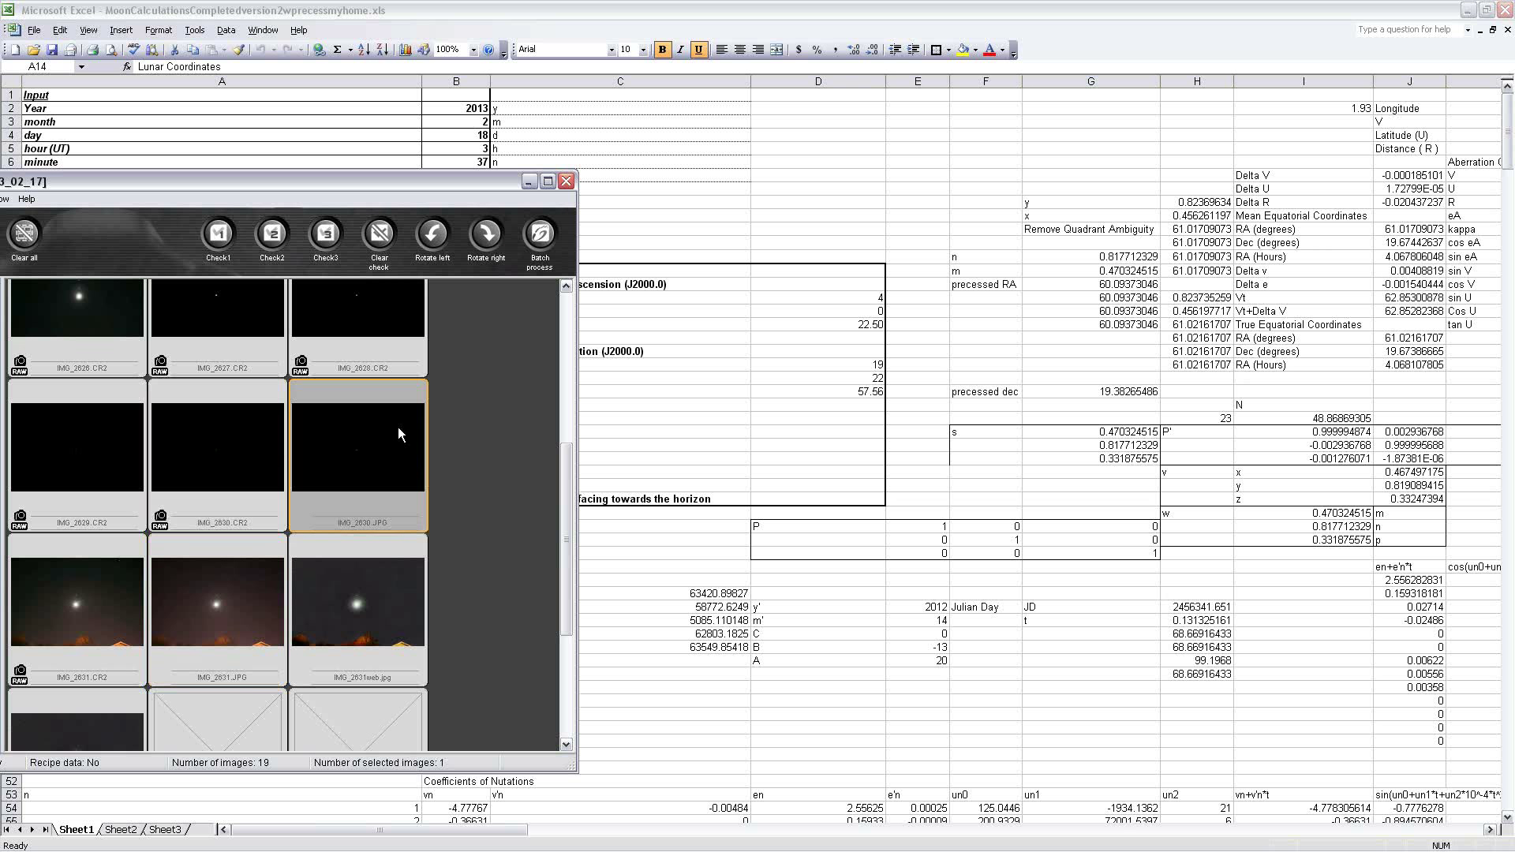
{"action": "double_click", "coordinate": [398, 427]}
{"action": "left_click_drag", "start_coordinate": [311, 167], "coordinate": [347, 48]}
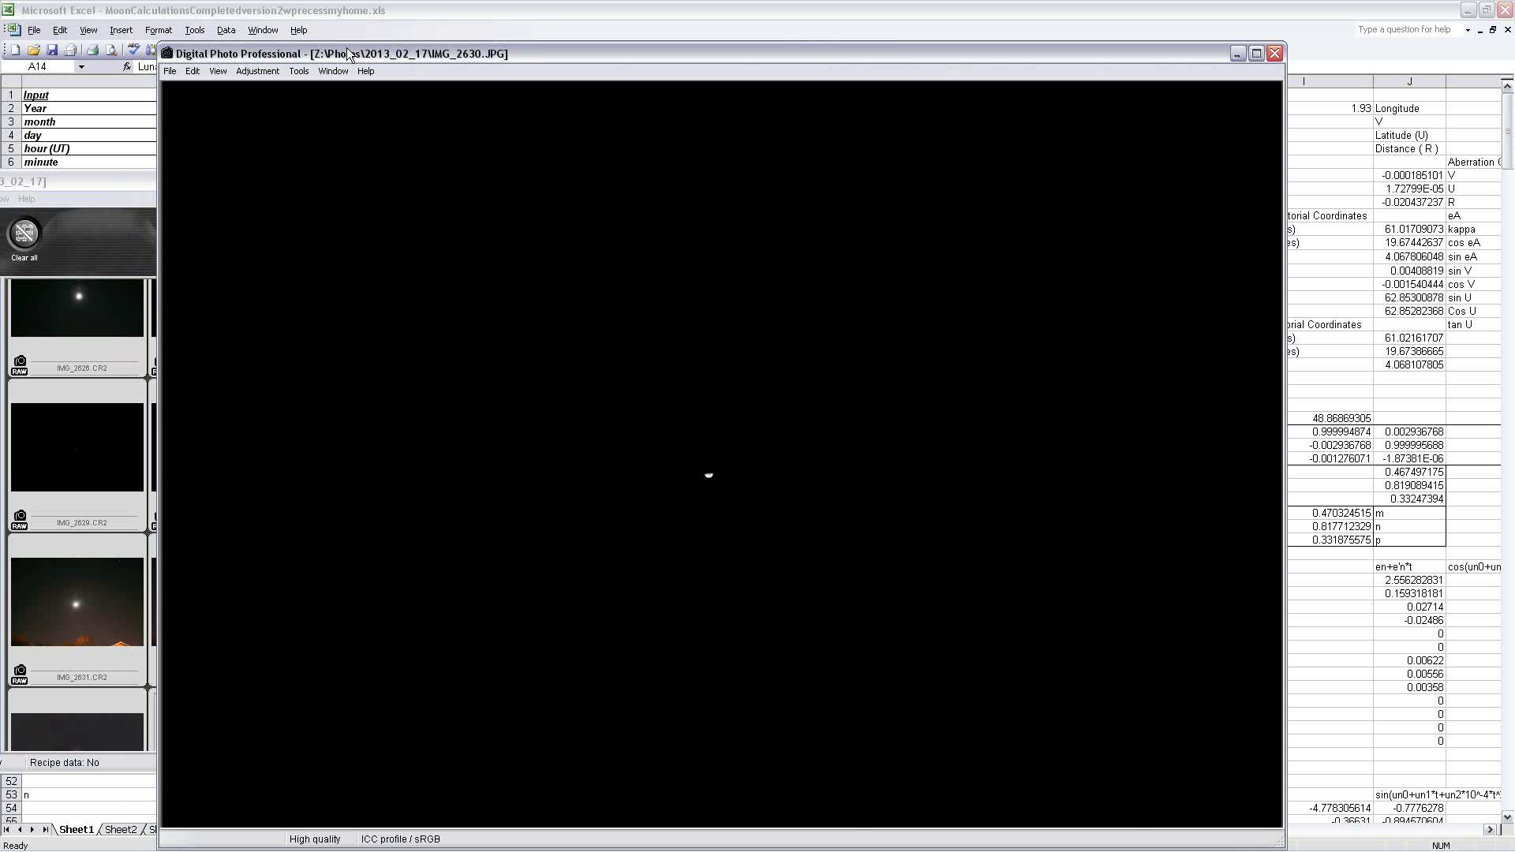
{"action": "left_click", "coordinate": [216, 71]}
{"action": "left_click", "coordinate": [237, 185]}
{"action": "left_click_drag", "start_coordinate": [553, 495], "coordinate": [600, 404]}
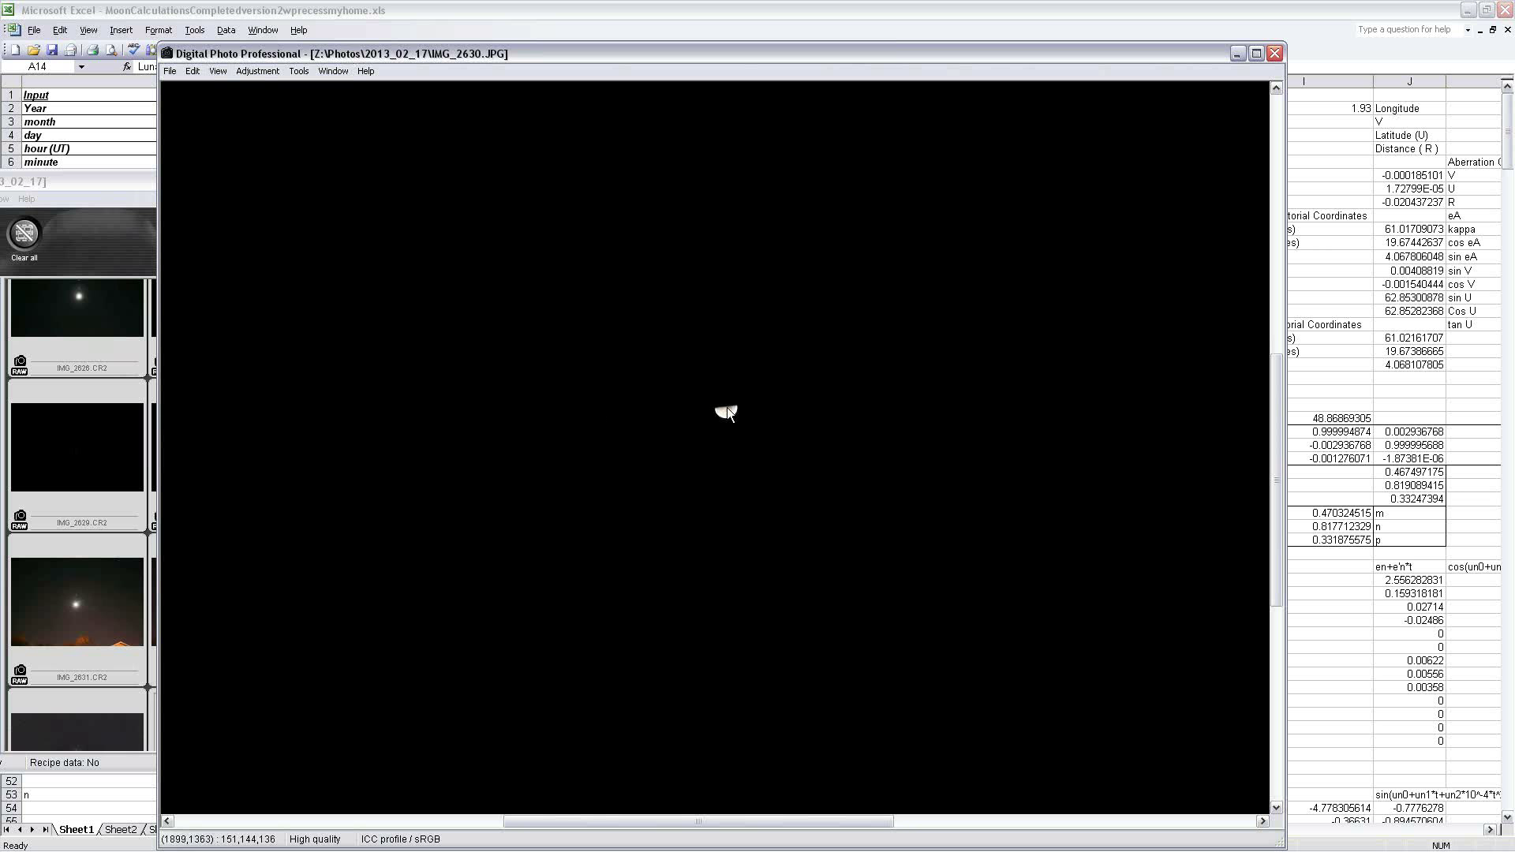
{"action": "left_click", "coordinate": [1275, 53]}
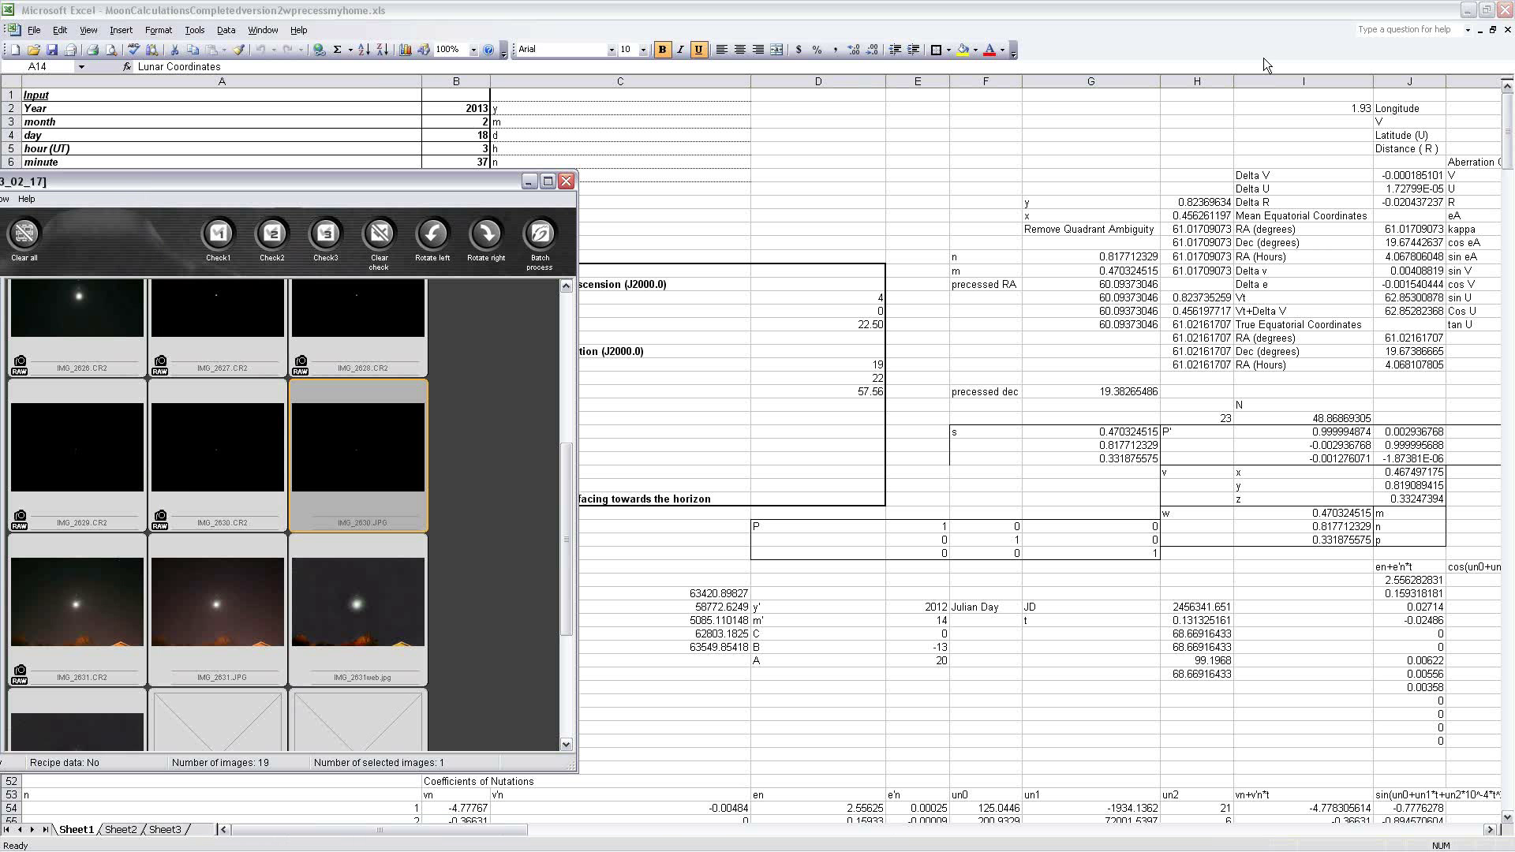
Open IMG_2631web.jpg in a maximized viewer, then close it.
{"action": "double_click", "coordinate": [326, 584]}
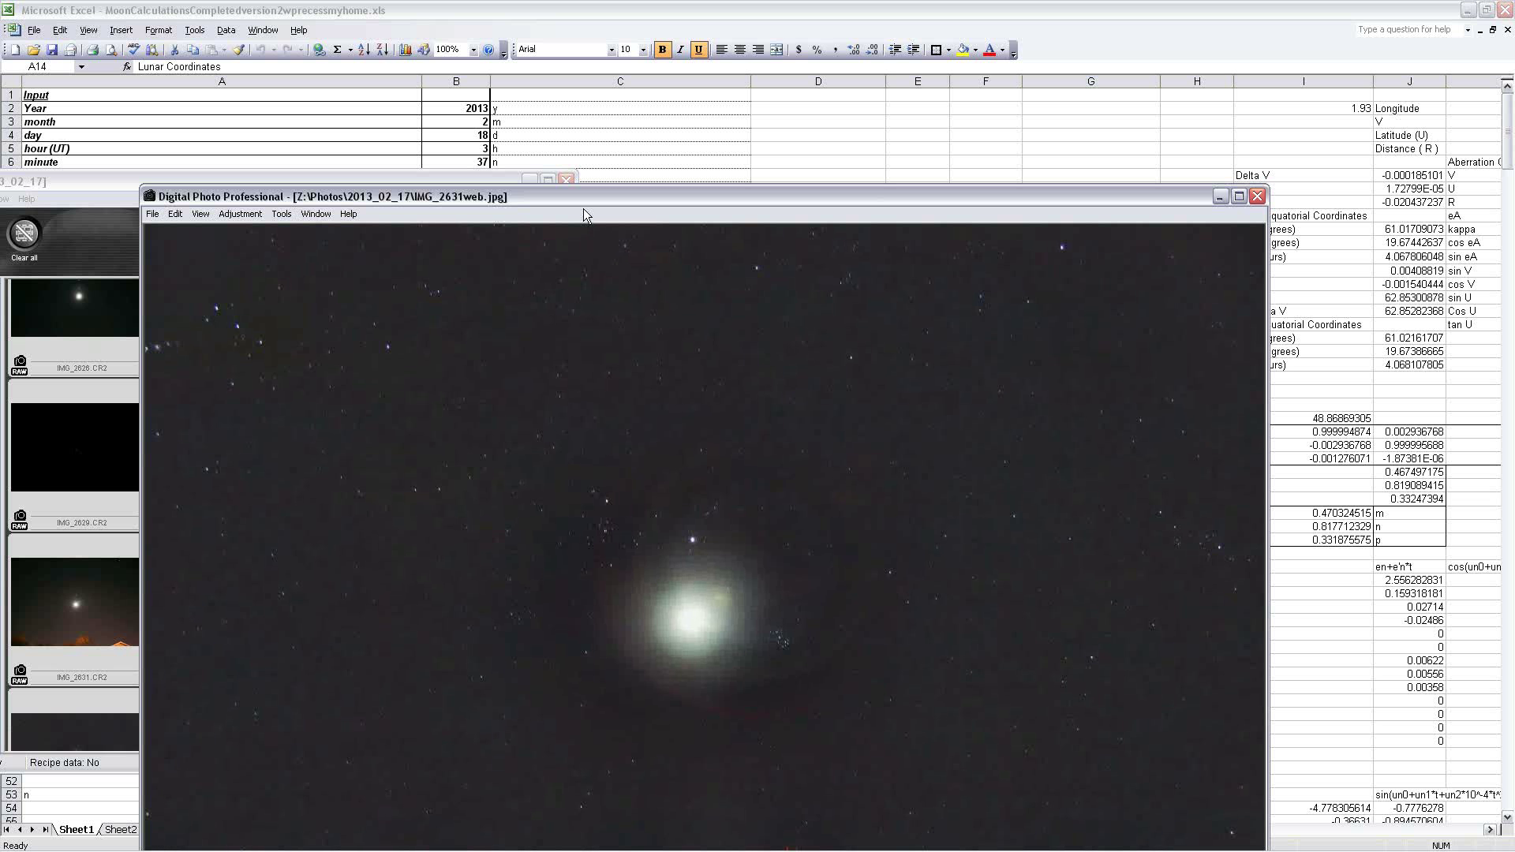
{"action": "left_click_drag", "start_coordinate": [584, 203], "coordinate": [633, 96]}
{"action": "double_click", "coordinate": [633, 96]}
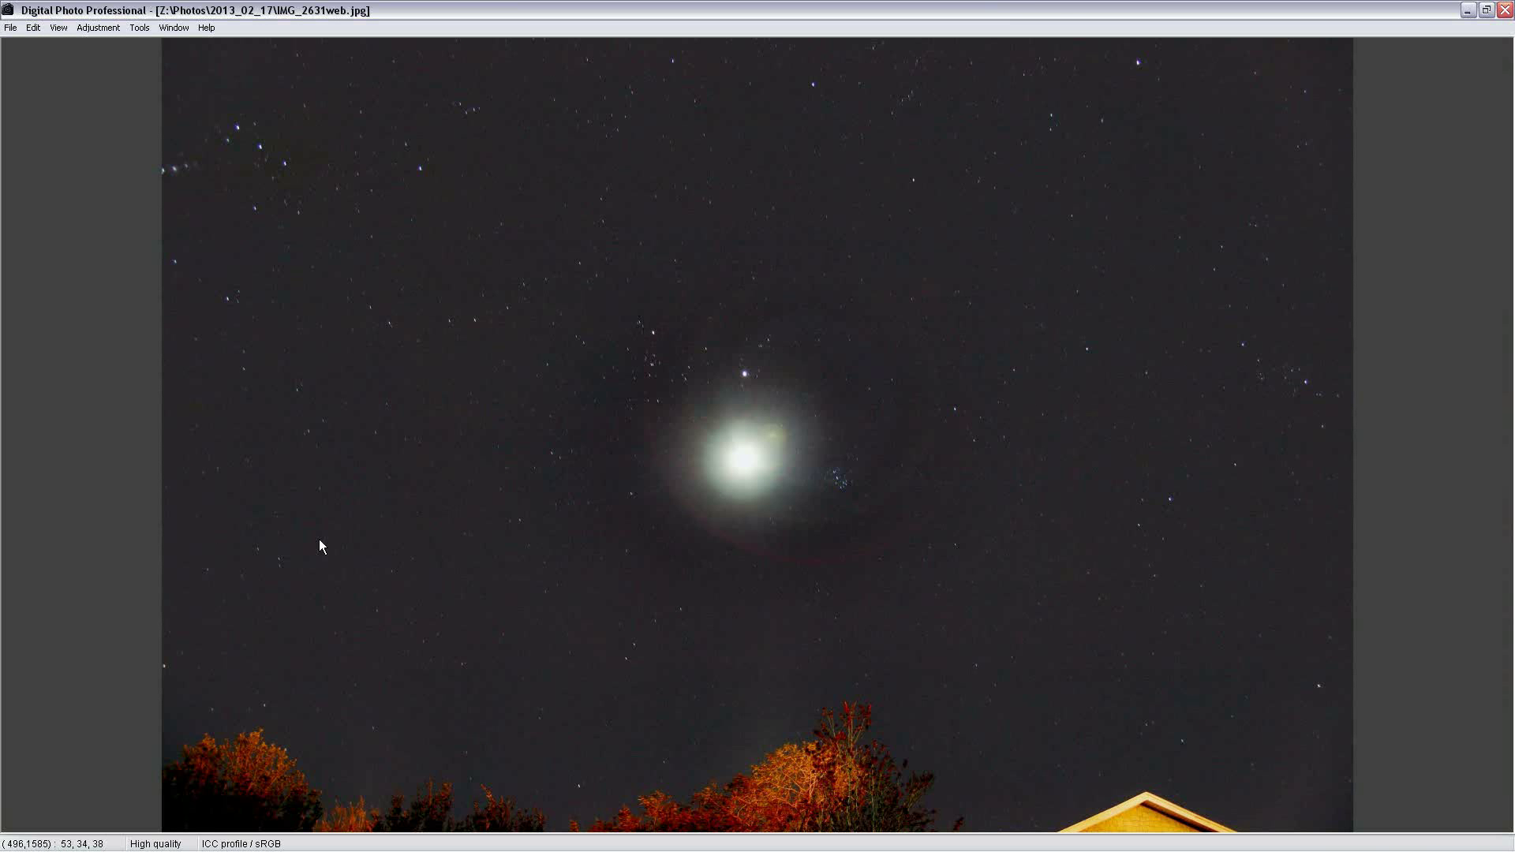
{"action": "left_click", "coordinate": [1505, 11]}
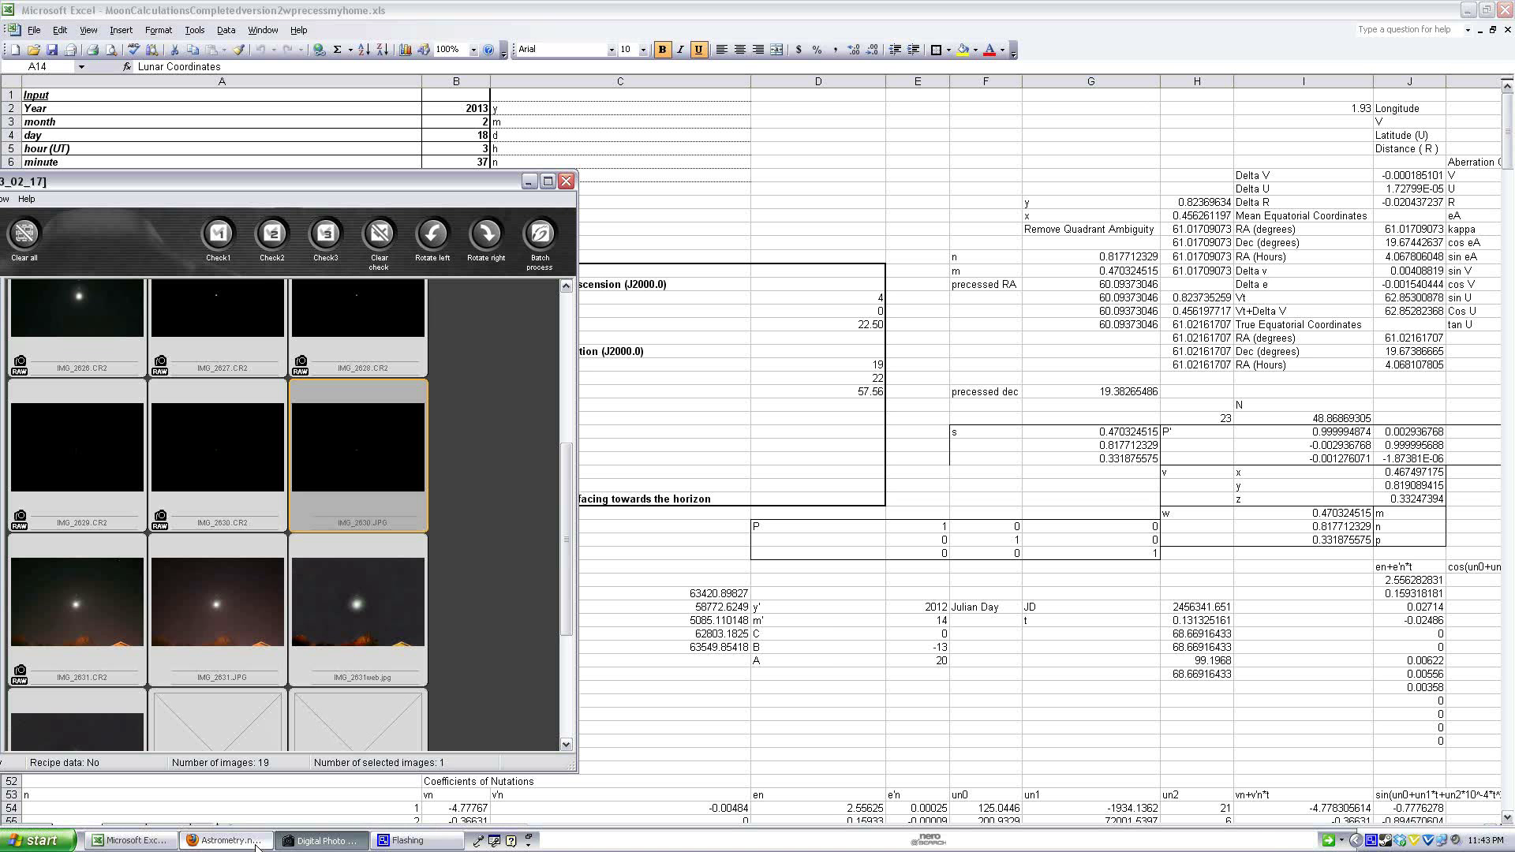
Bring up Astrometry.net results, highlight the RA/Dec center, and slide Firefox right to reveal Excel.
{"action": "left_click", "coordinate": [231, 841]}
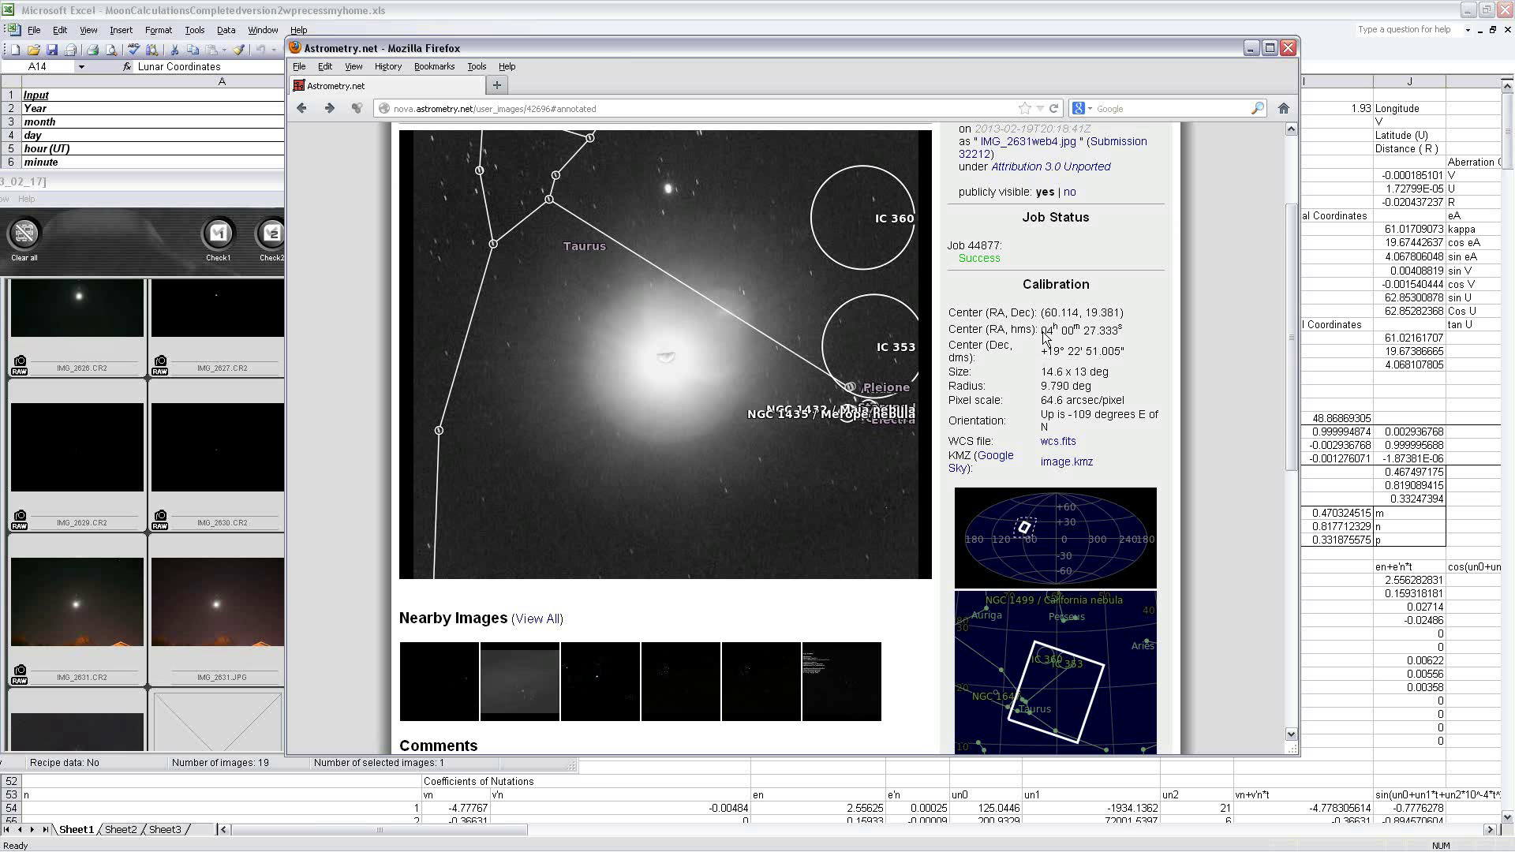
{"action": "left_click_drag", "start_coordinate": [1041, 330], "coordinate": [1139, 353]}
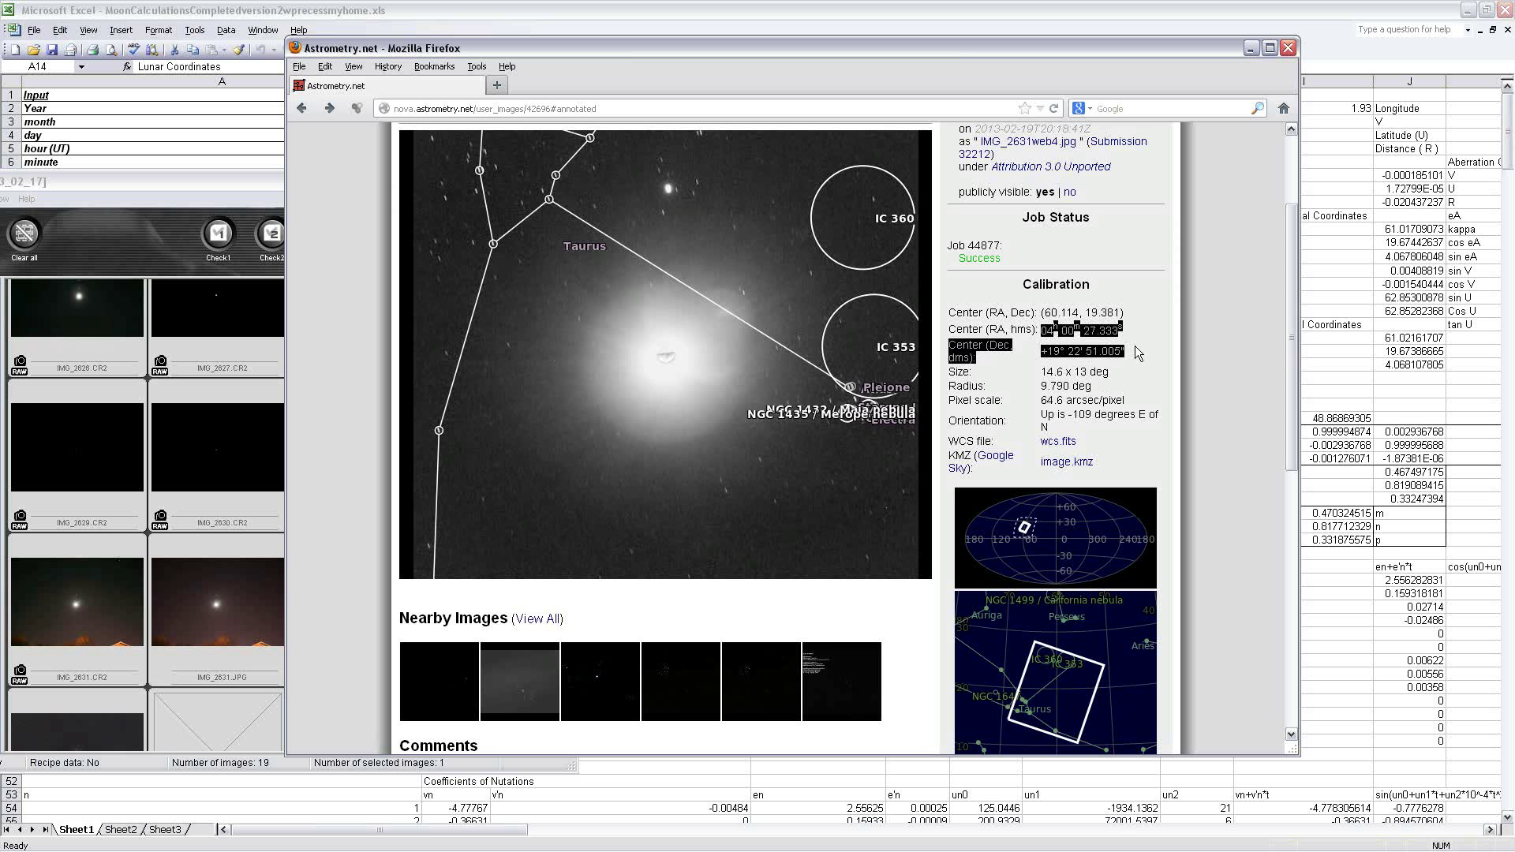
{"action": "left_click", "coordinate": [1139, 353]}
{"action": "left_click_drag", "start_coordinate": [797, 54], "coordinate": [1068, 51]}
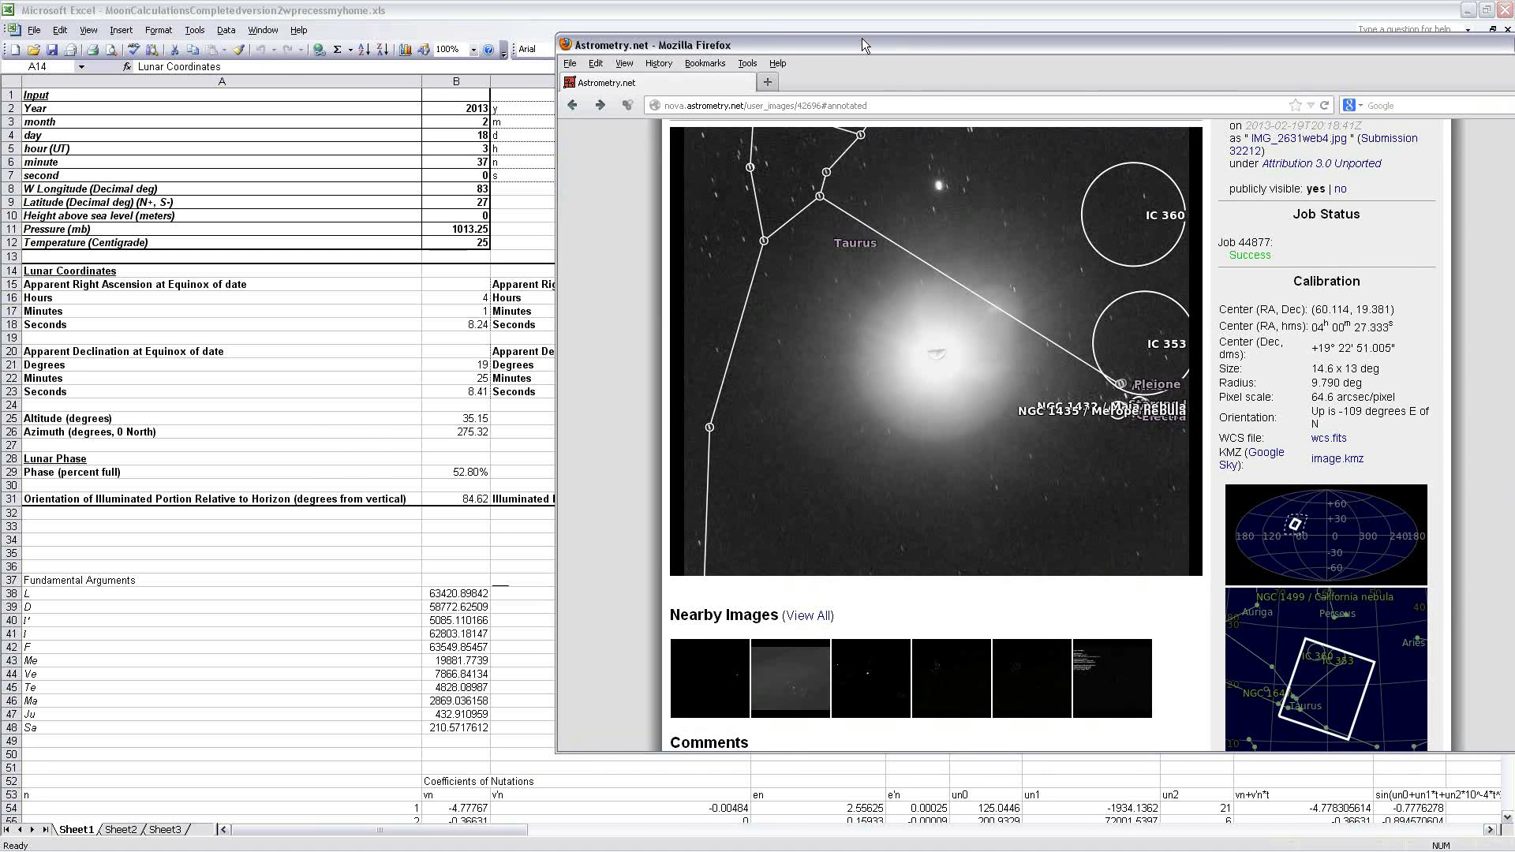
Place Firefox so Excel's J2000 RA 4h 0m 22.50s, Dec 19° 22′ 57.56″ sits beside the calibration center.
{"action": "left_click_drag", "start_coordinate": [861, 39], "coordinate": [916, 60]}
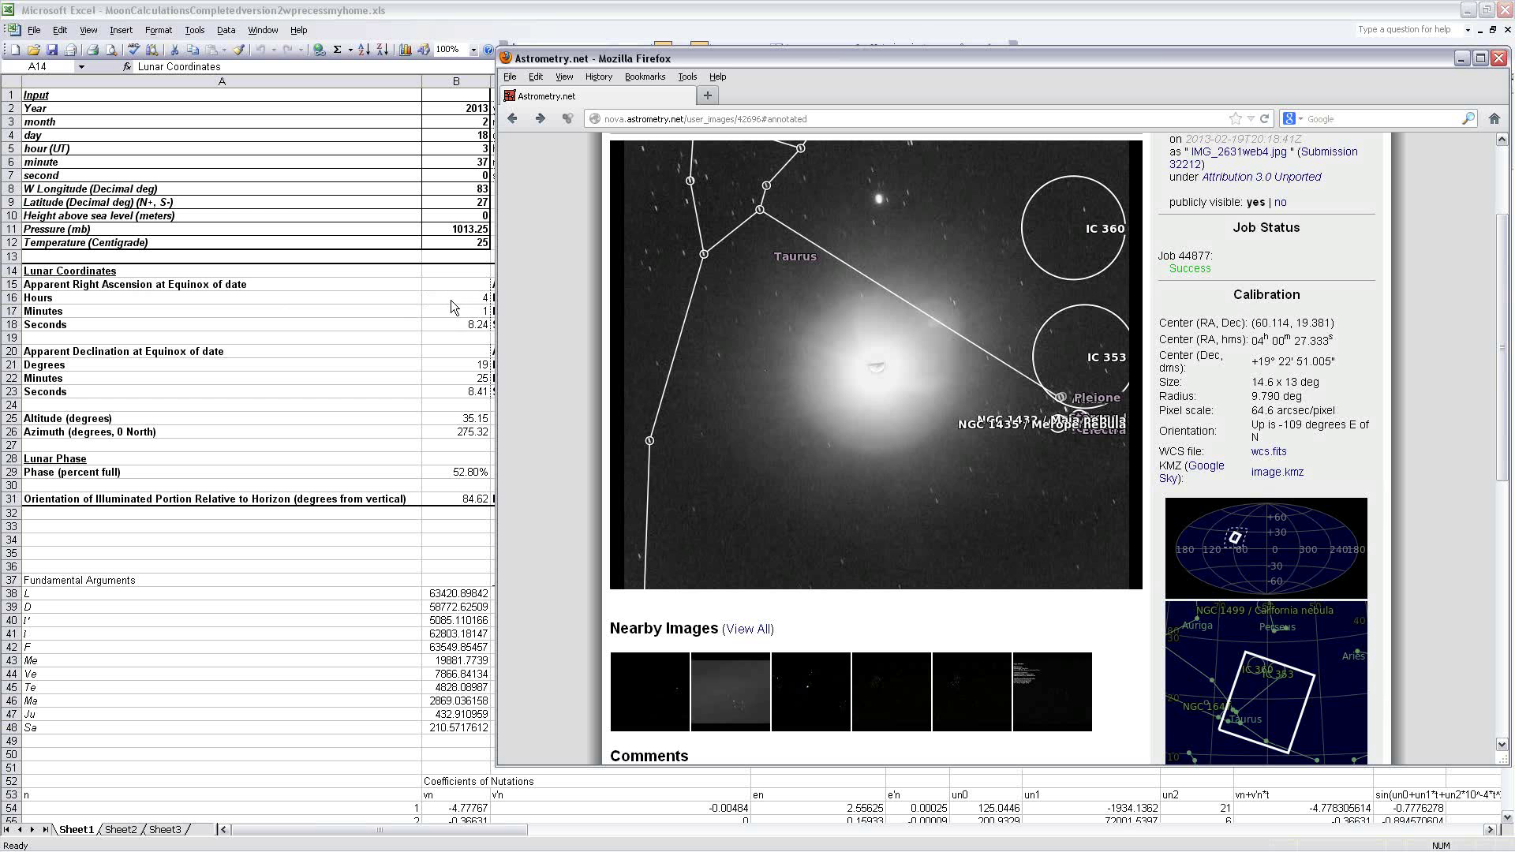
{"action": "left_click_drag", "start_coordinate": [1365, 366], "coordinate": [1222, 357]}
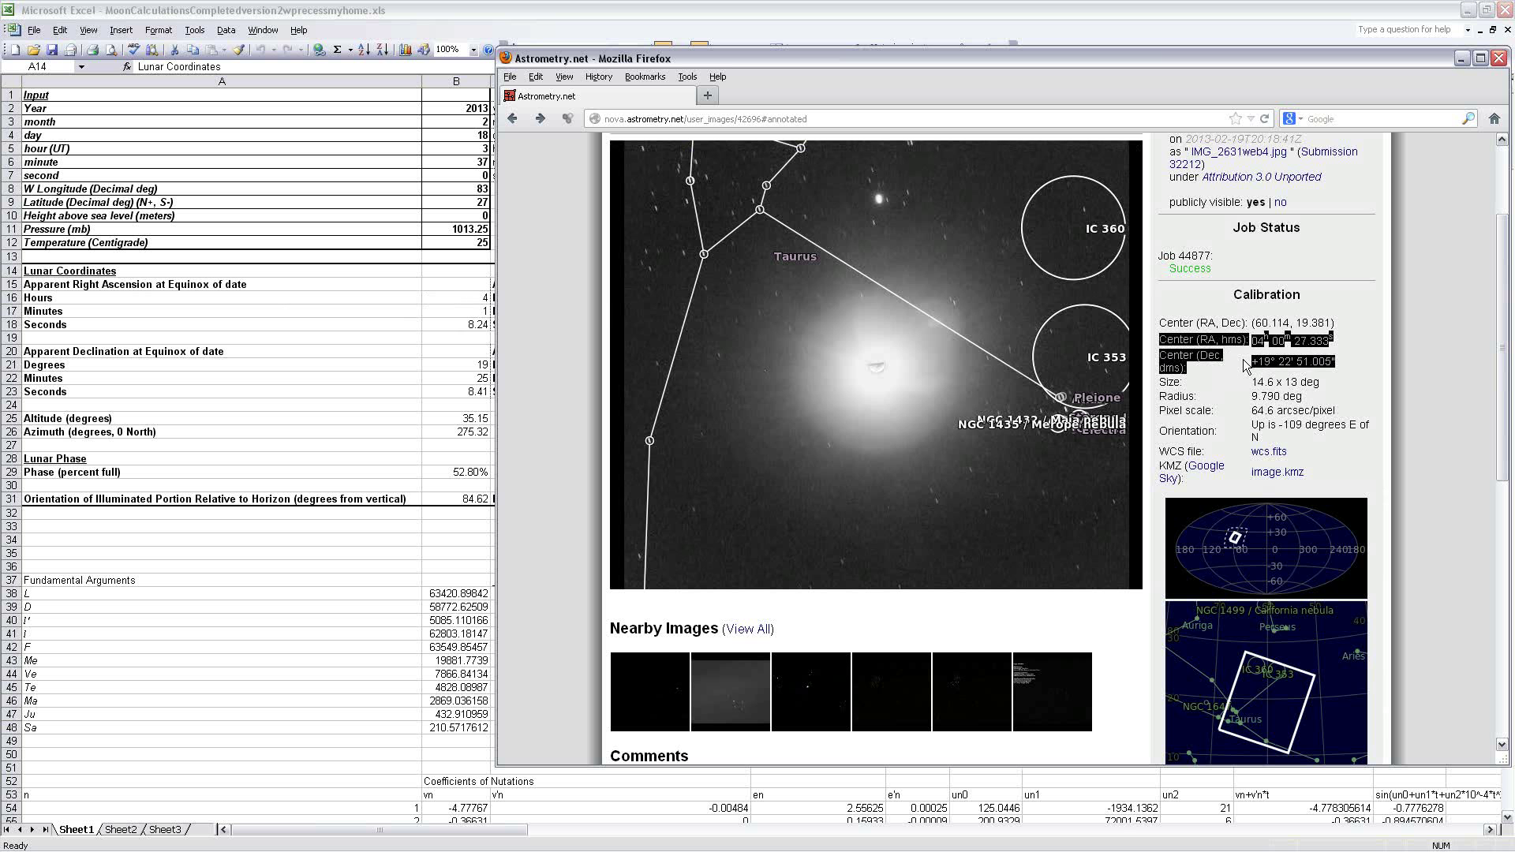
{"action": "left_click_drag", "start_coordinate": [665, 59], "coordinate": [901, 79]}
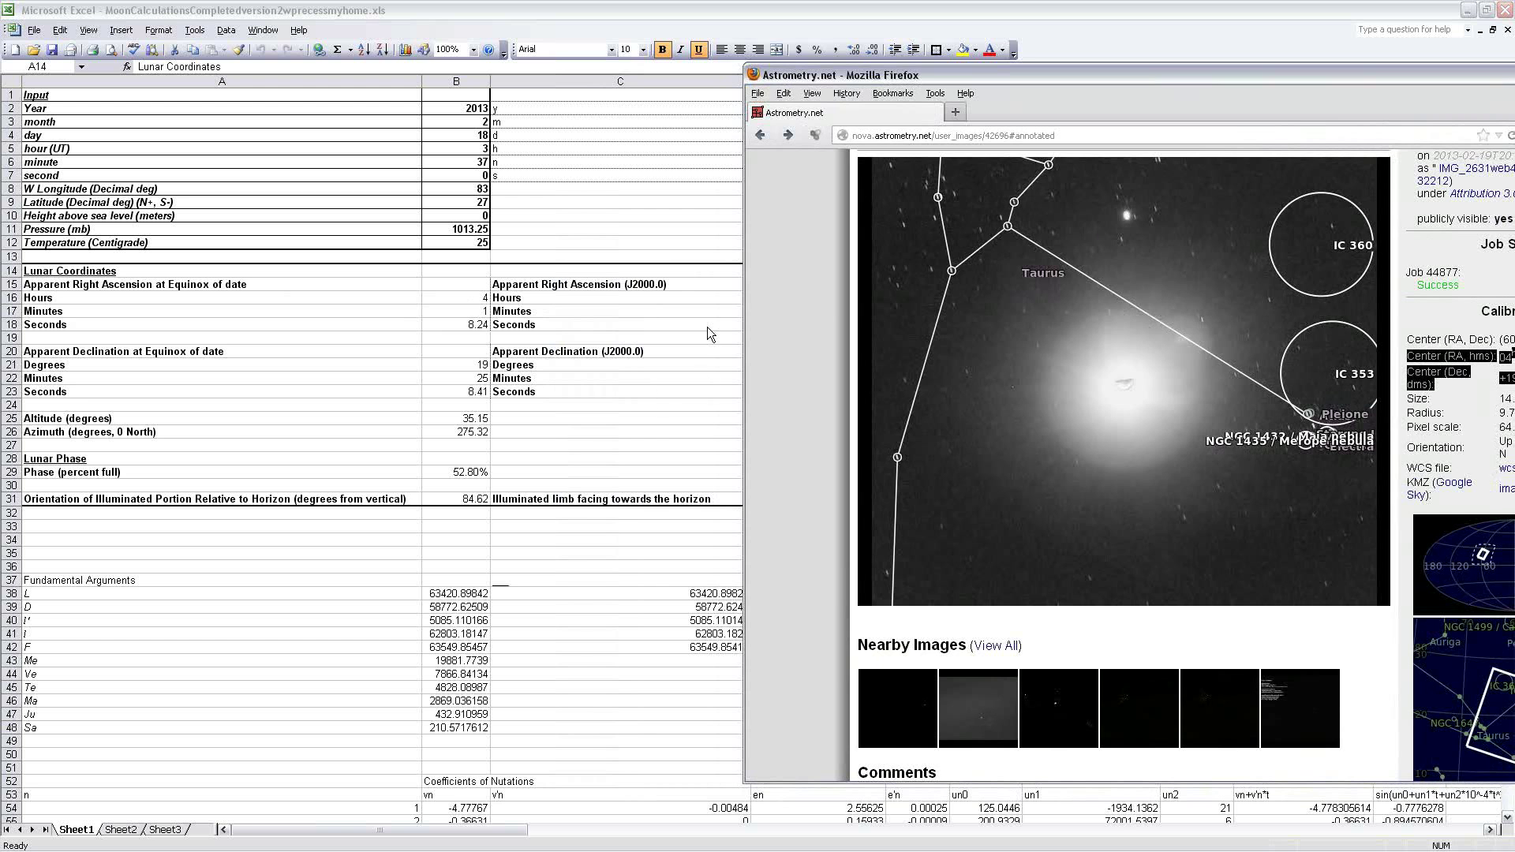
{"action": "left_click_drag", "start_coordinate": [944, 72], "coordinate": [320, 64]}
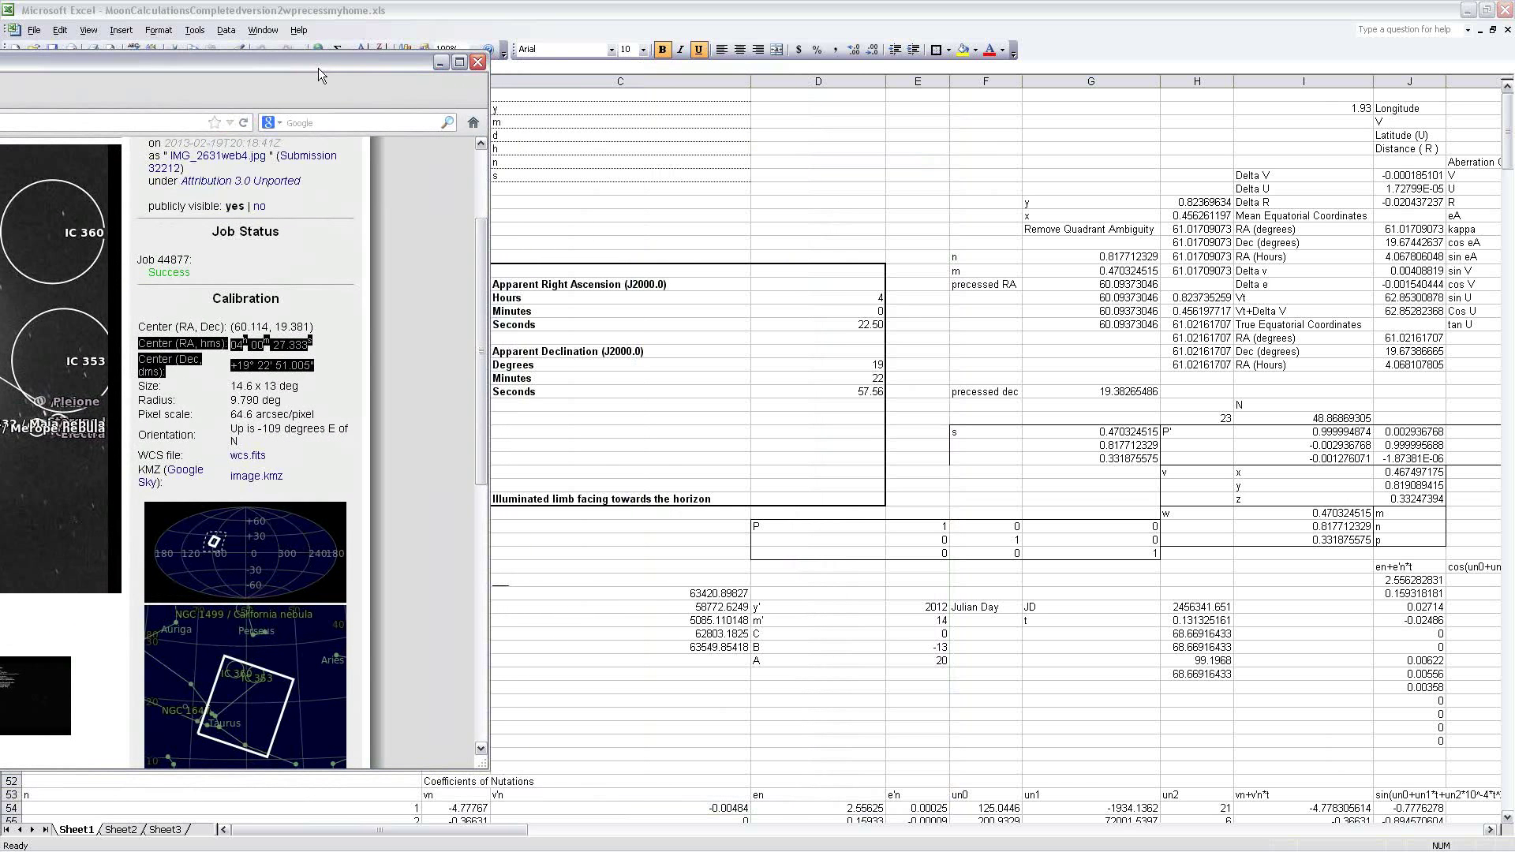
Highlight center RA 04h 00m 27.333s, Dec, and 64.6 arcsec/pixel scale, then move Firefox over the sheet.
{"action": "left_click", "coordinate": [192, 346]}
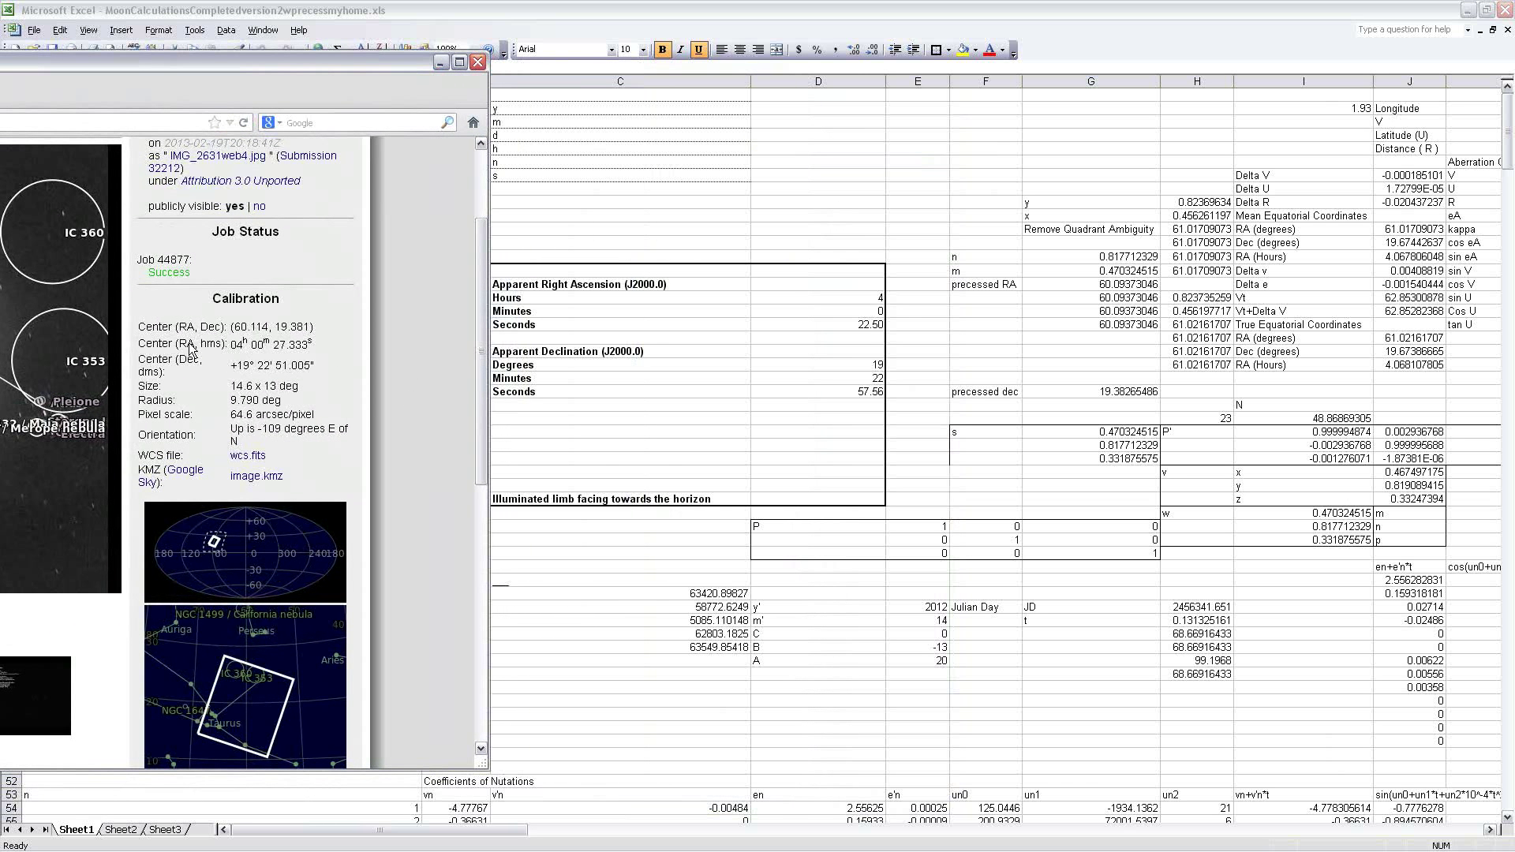
{"action": "left_click_drag", "start_coordinate": [232, 347], "coordinate": [317, 352]}
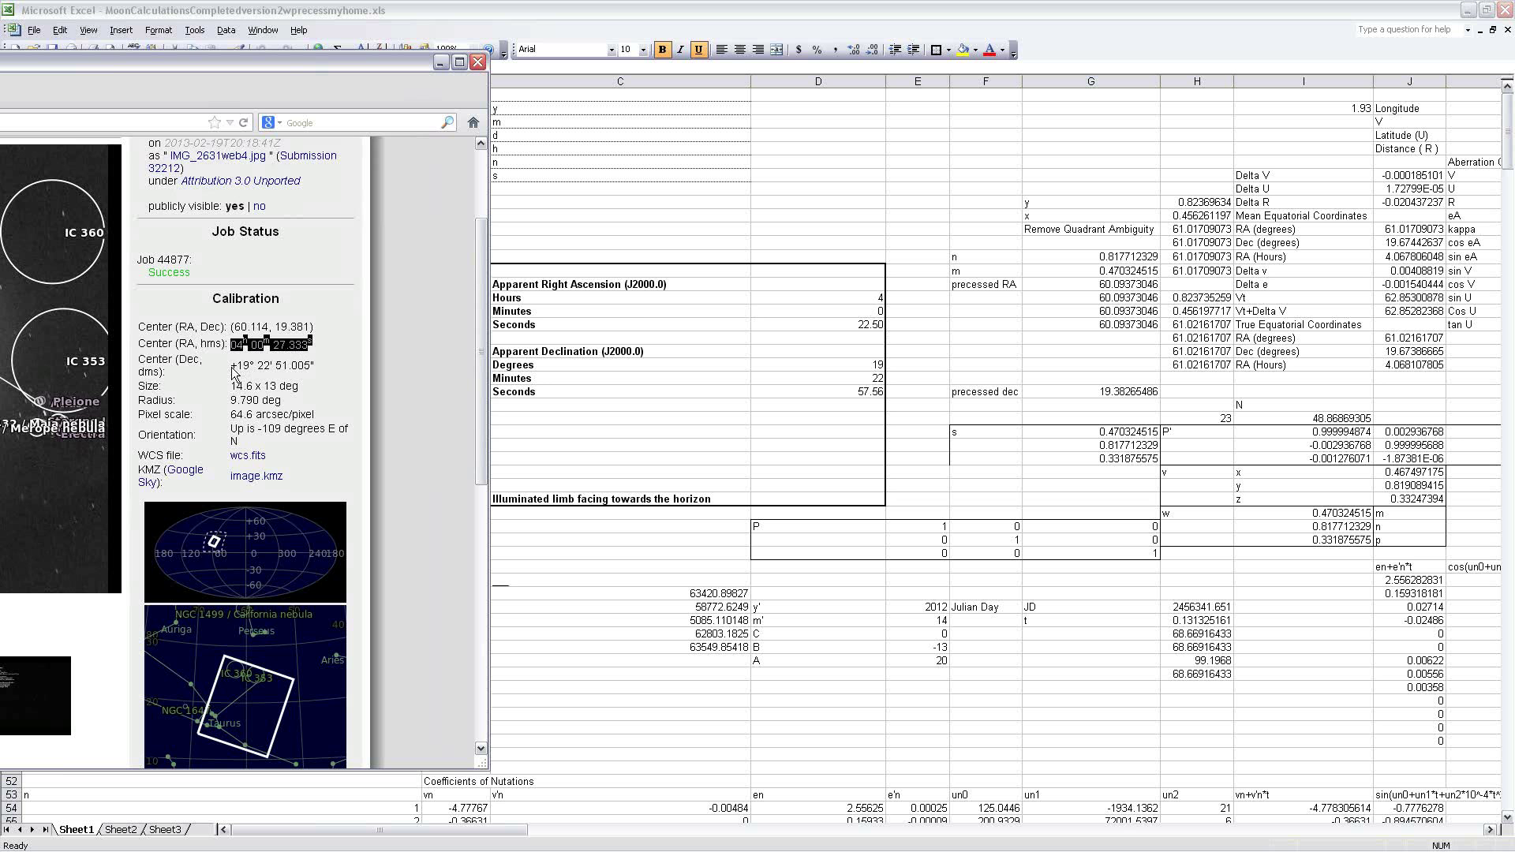
{"action": "left_click_drag", "start_coordinate": [232, 368], "coordinate": [328, 375]}
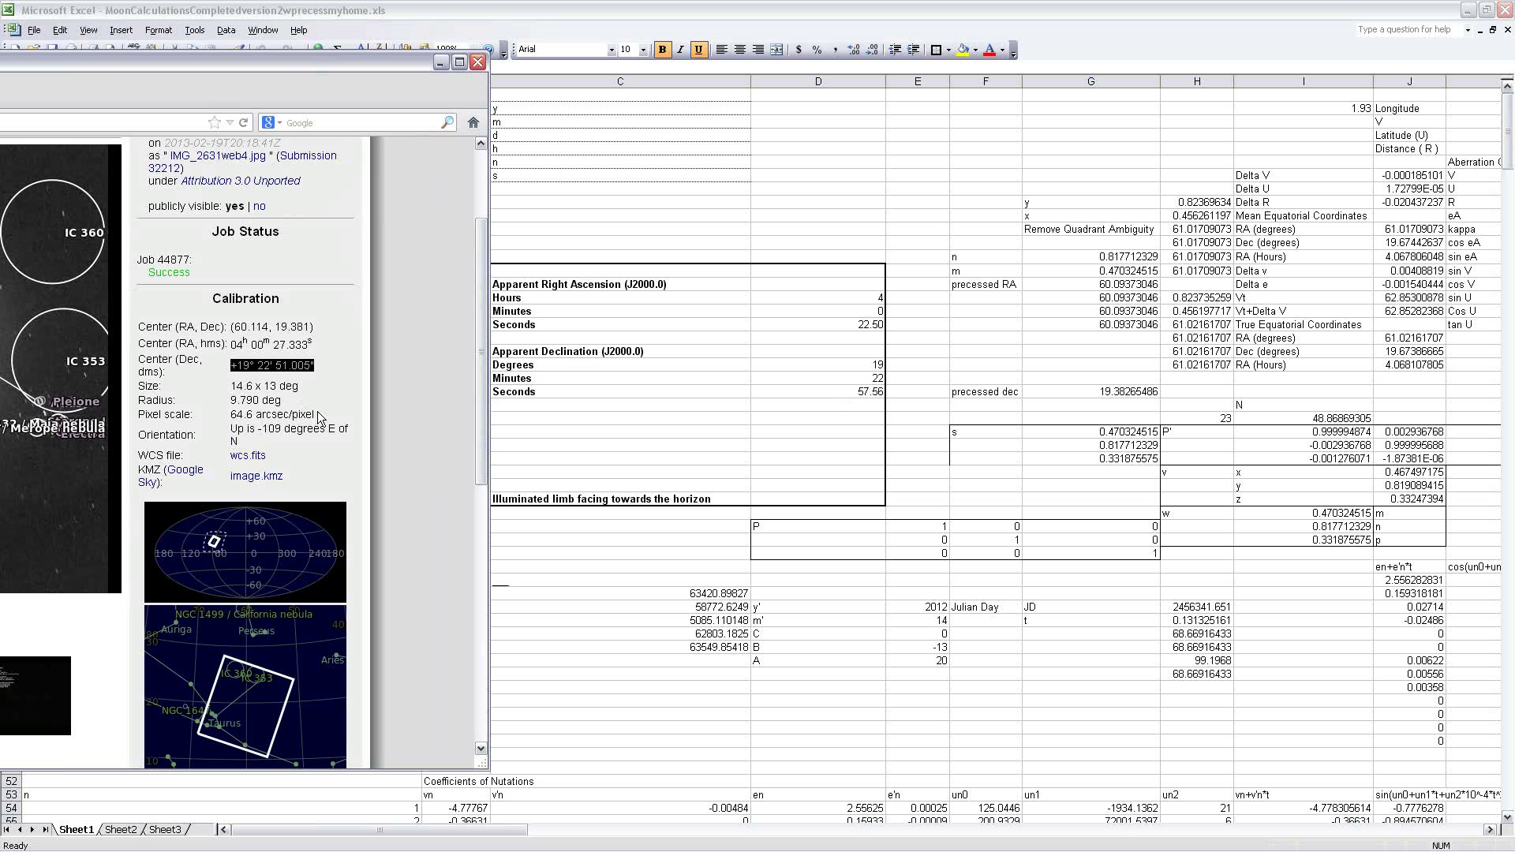
{"action": "left_click_drag", "start_coordinate": [316, 416], "coordinate": [228, 417]}
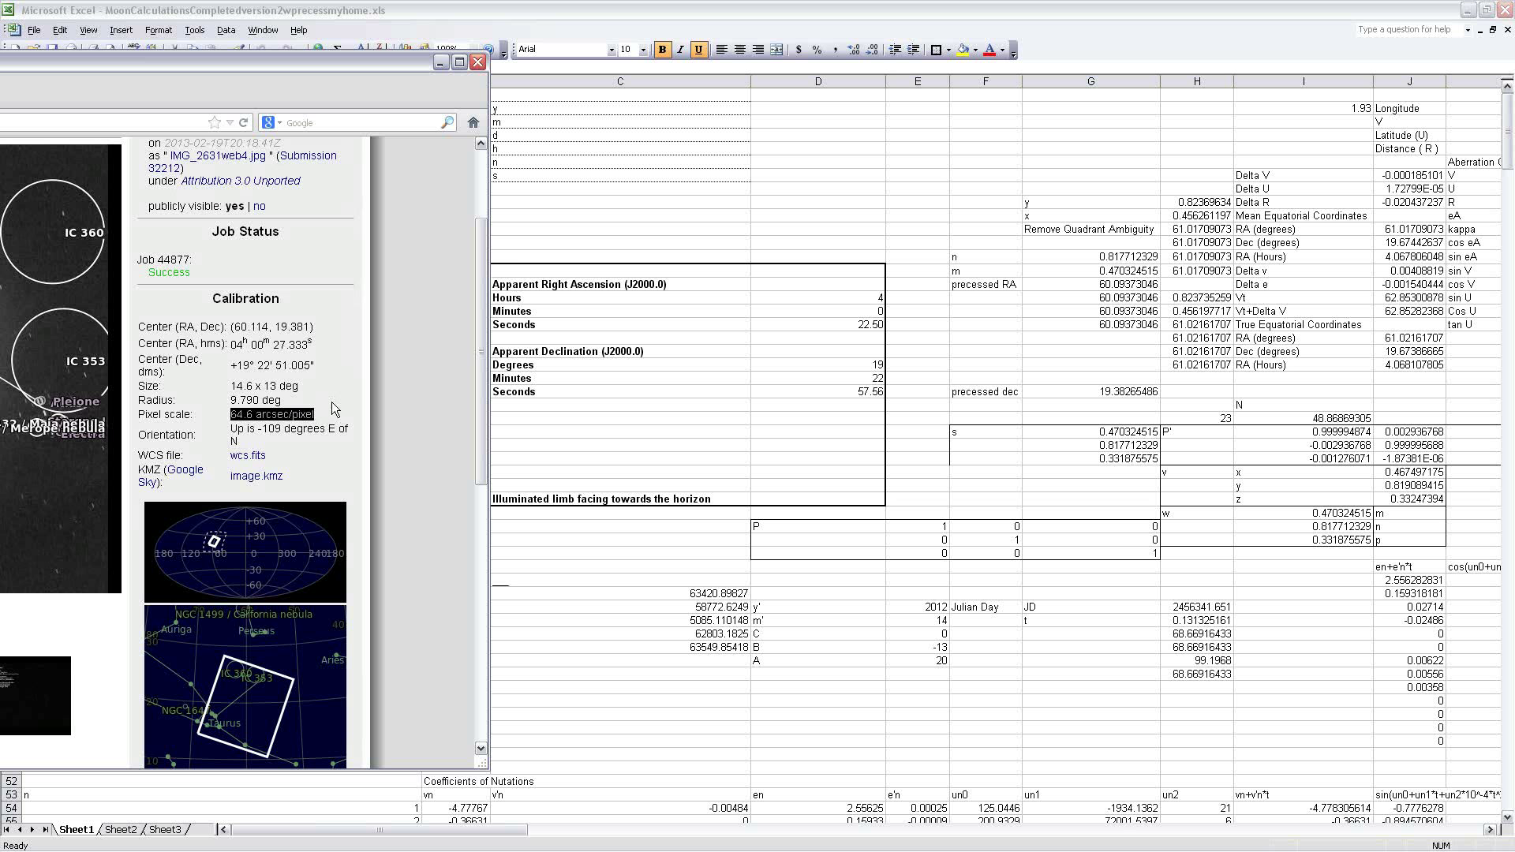
{"action": "left_click_drag", "start_coordinate": [212, 70], "coordinate": [1119, 97]}
{"action": "left_click_drag", "start_coordinate": [633, 86], "coordinate": [409, 82]}
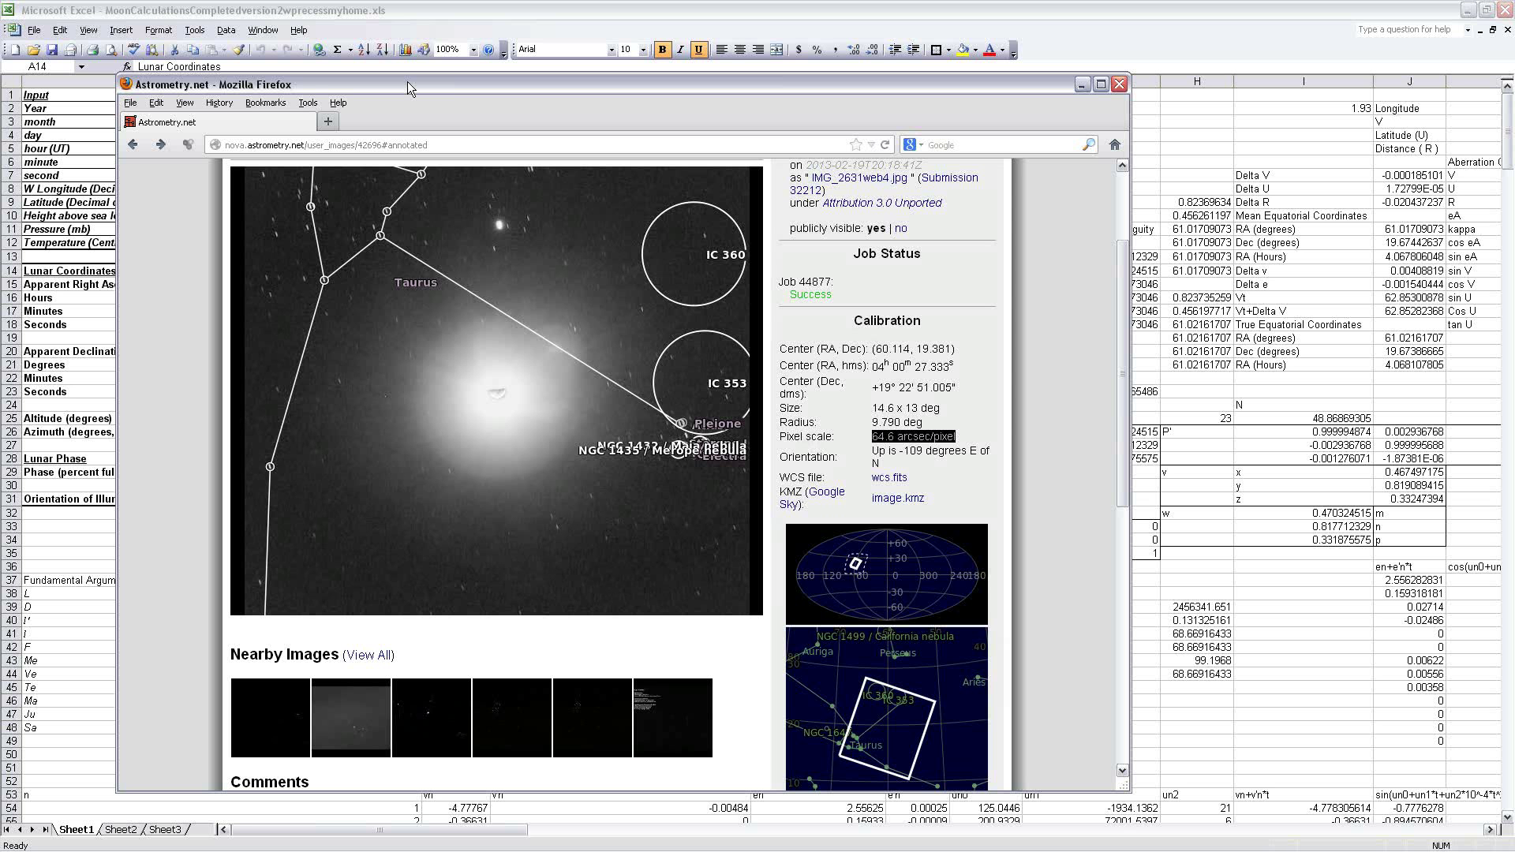
{"action": "mouse_move", "coordinate": [513, 440]}
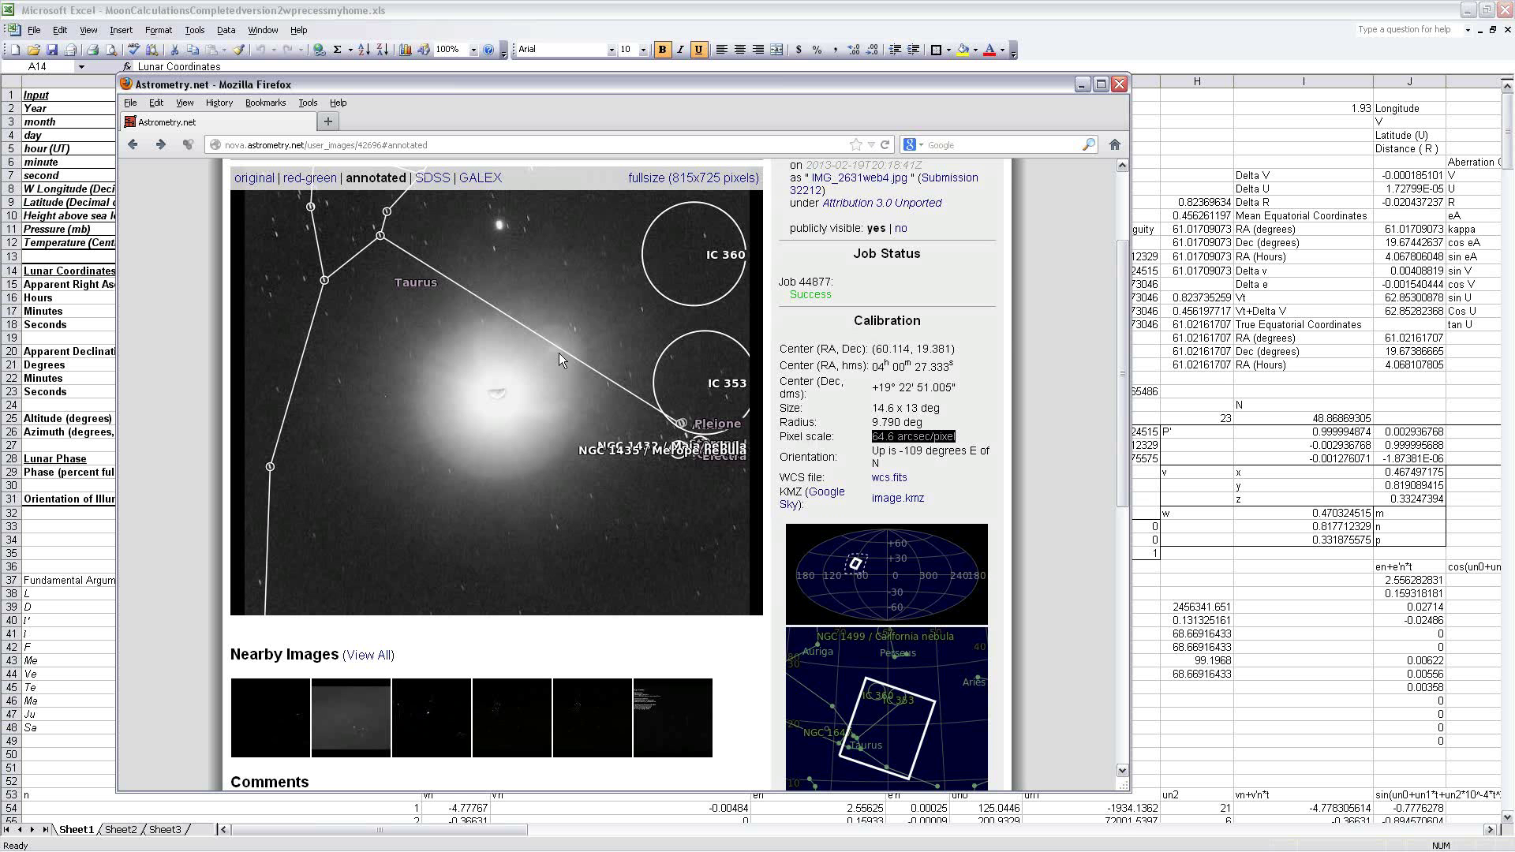
{"action": "left_click_drag", "start_coordinate": [410, 88], "coordinate": [336, 69]}
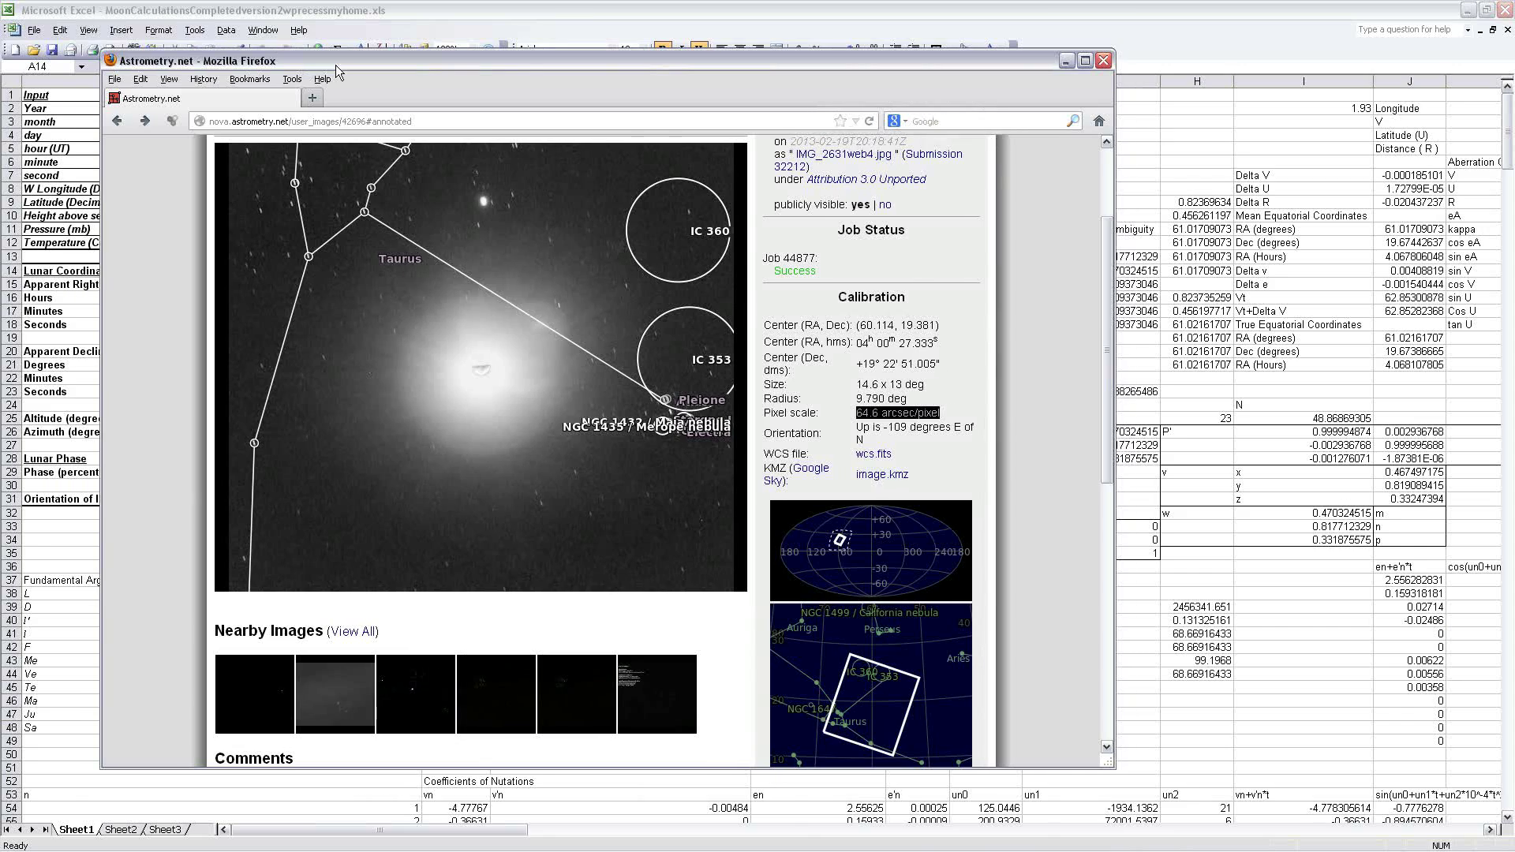